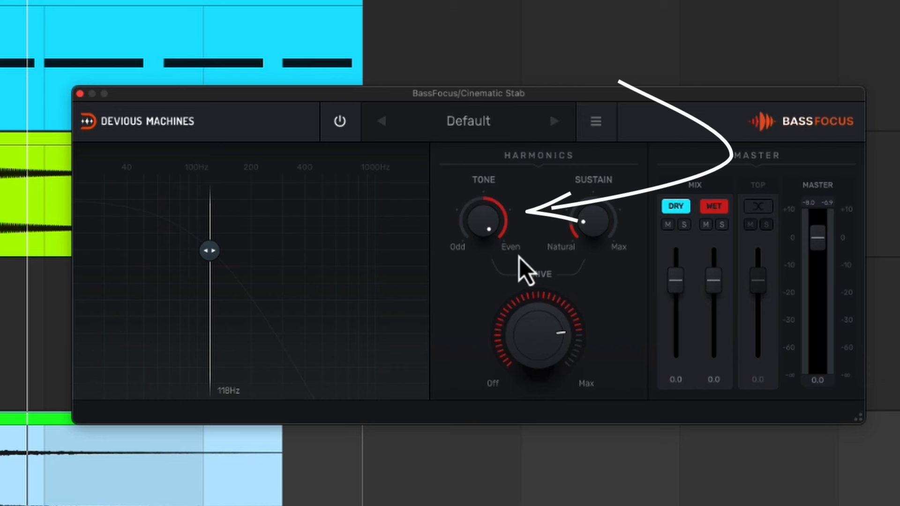
- Vary the Tone balance between odd and even harmonics in BassFocus on the Cinematic Stab track
mouse_move(492, 240)
left_mouse_down()
mouse_move(488, 249)
mouse_move(485, 234)
left_mouse_up()
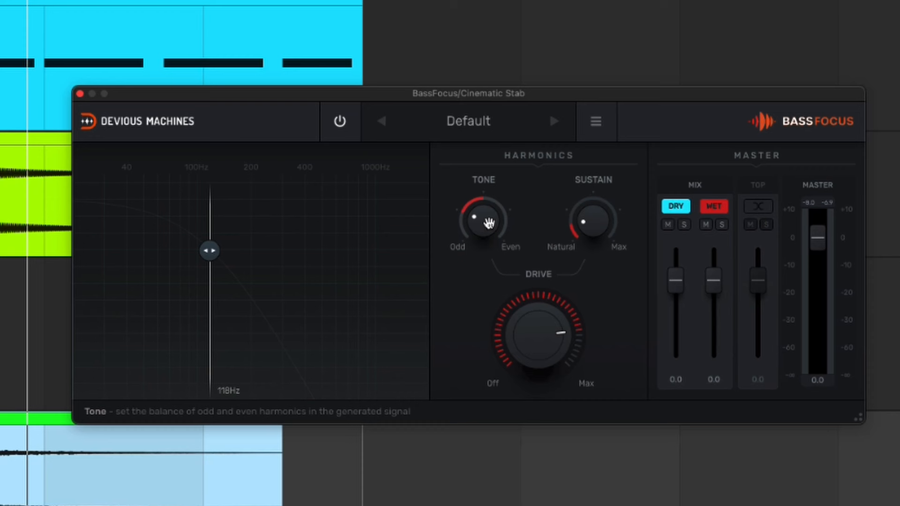
left_click_drag(489, 223, 491, 228)
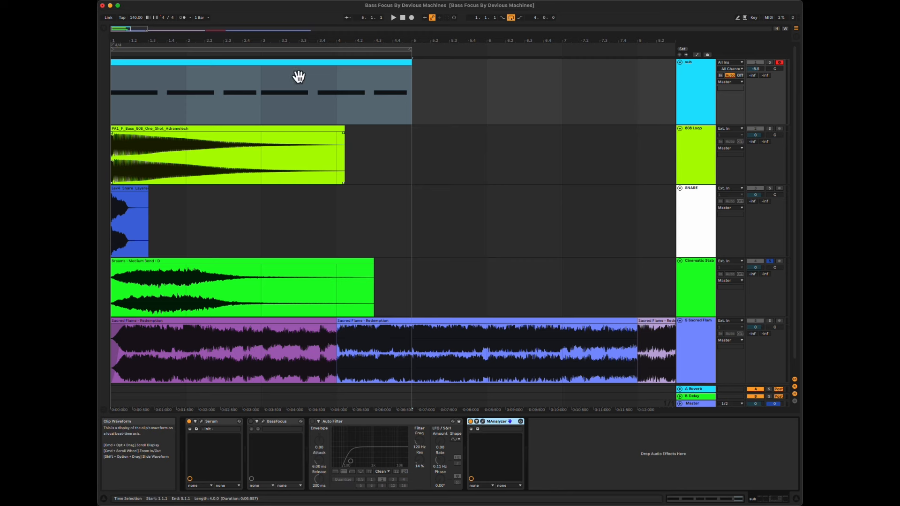
- Play the sub clip with BassFocus deactivated, and close the MAnalyzer window
left_click(299, 76)
key("space")
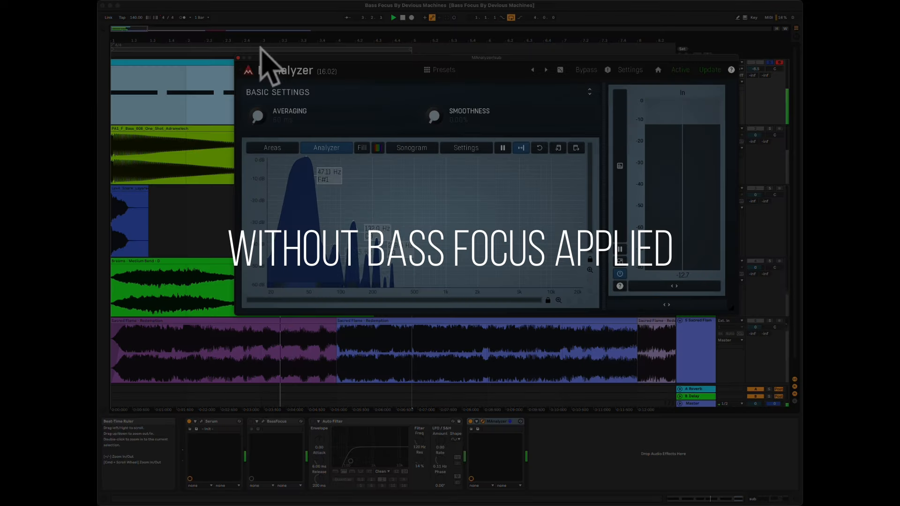
left_click(238, 58)
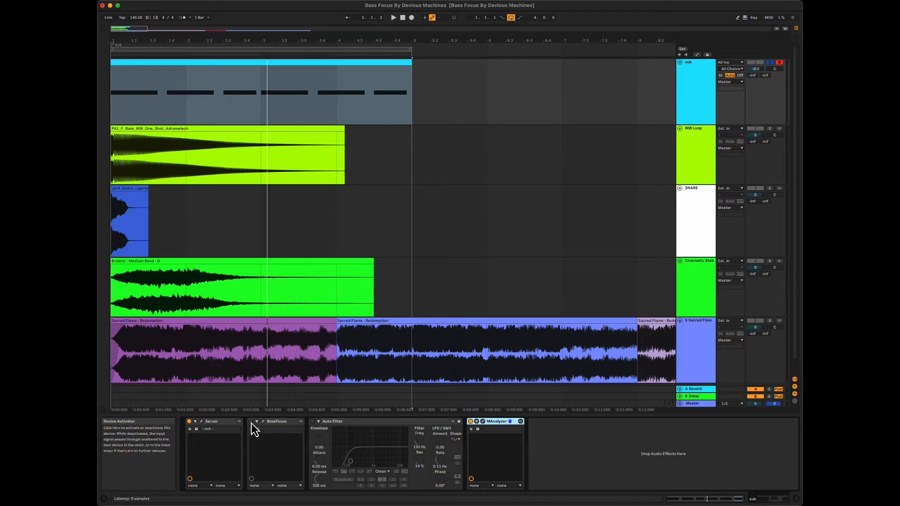
- Activate BassFocus on the sub track and open its window while the sub clip plays
left_click(251, 422)
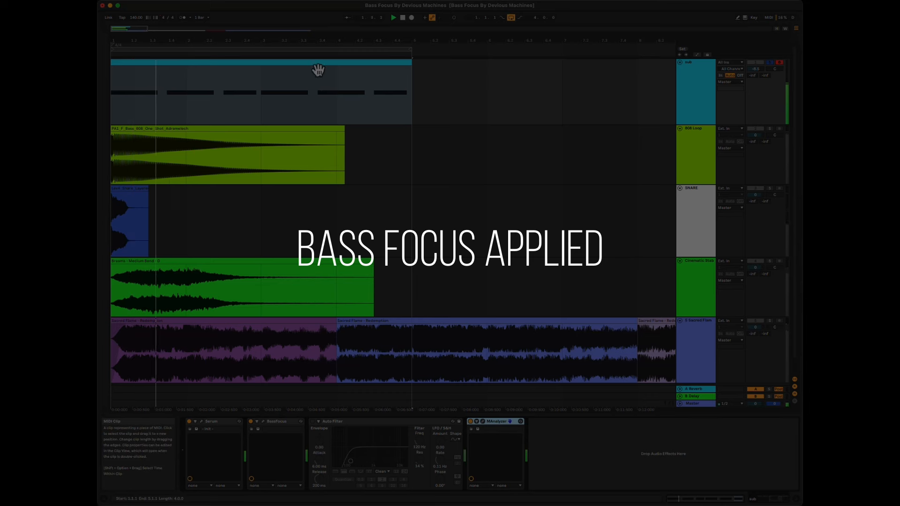
left_click(318, 69)
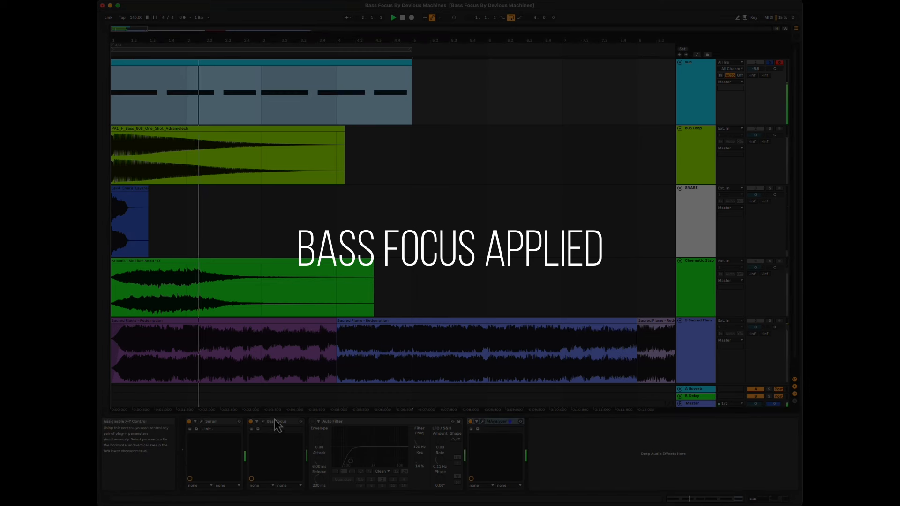
left_click(263, 422)
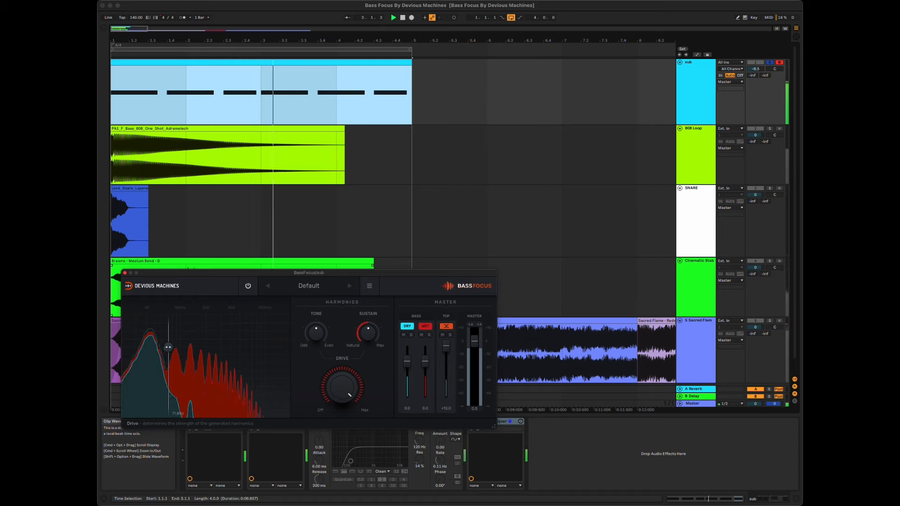
- Adjust the Drive to about its midpoint and vary the Sustain in BassFocus on the sub track
left_click_drag(340, 393, 340, 439)
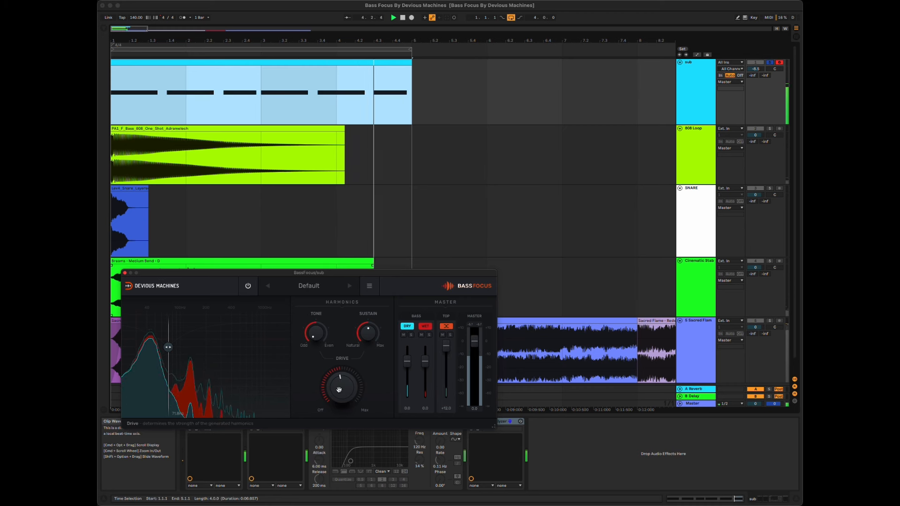
left_click_drag(340, 384, 340, 361)
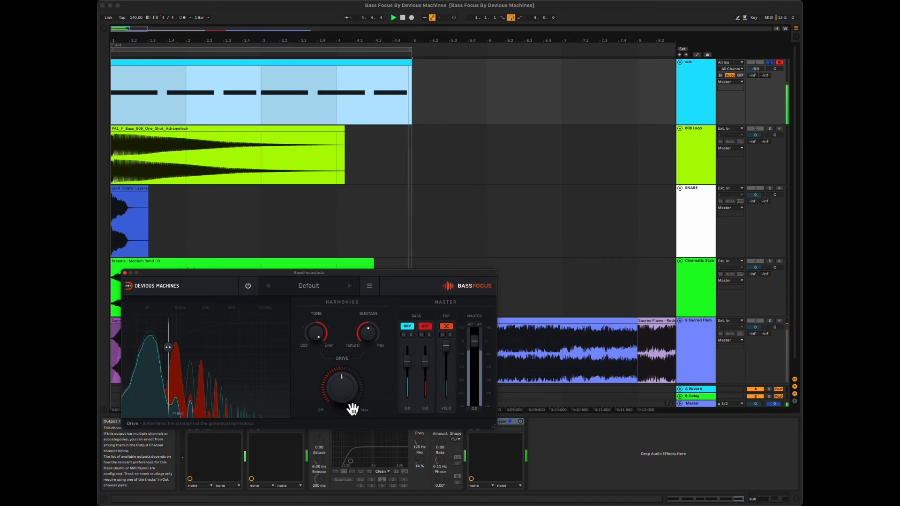
left_click_drag(349, 398, 348, 401)
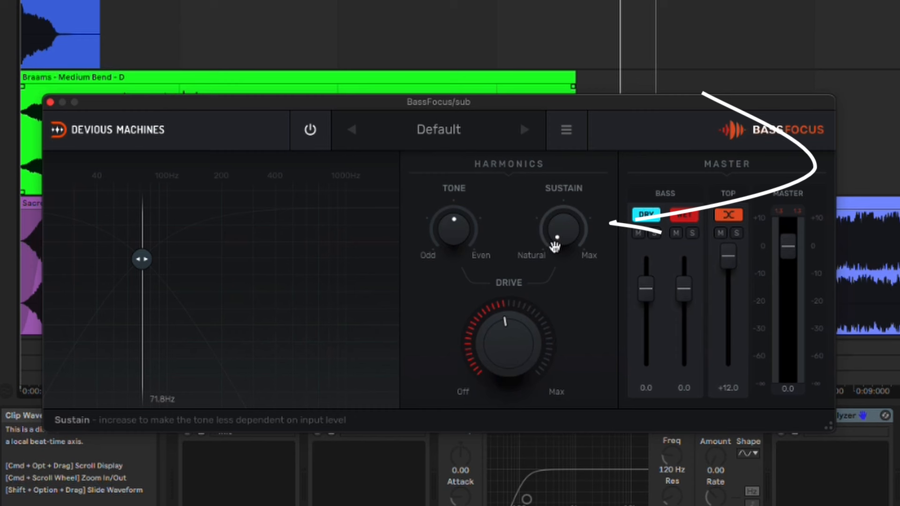
left_click_drag(555, 246, 563, 255)
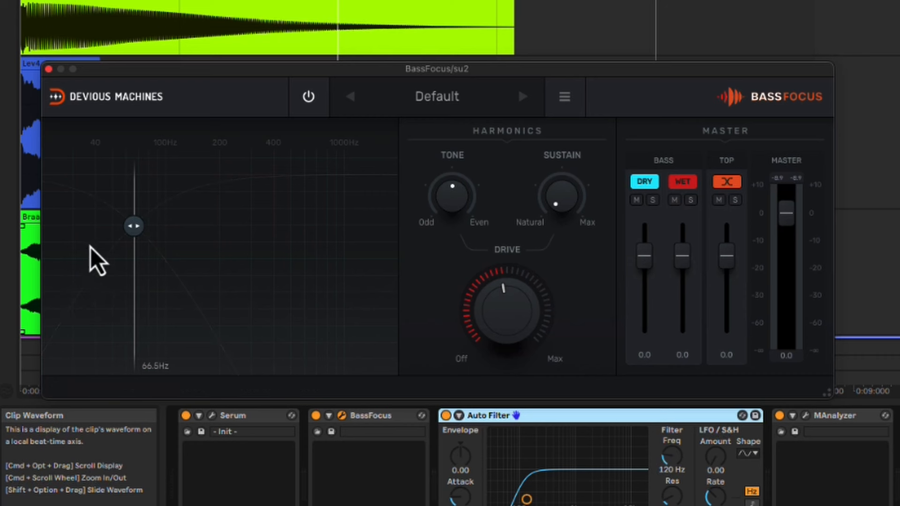
- During playback of the second sub track, set the BassFocus split frequency to about 66.8 Hz and raise the Top level beyond +5.0
key("space")
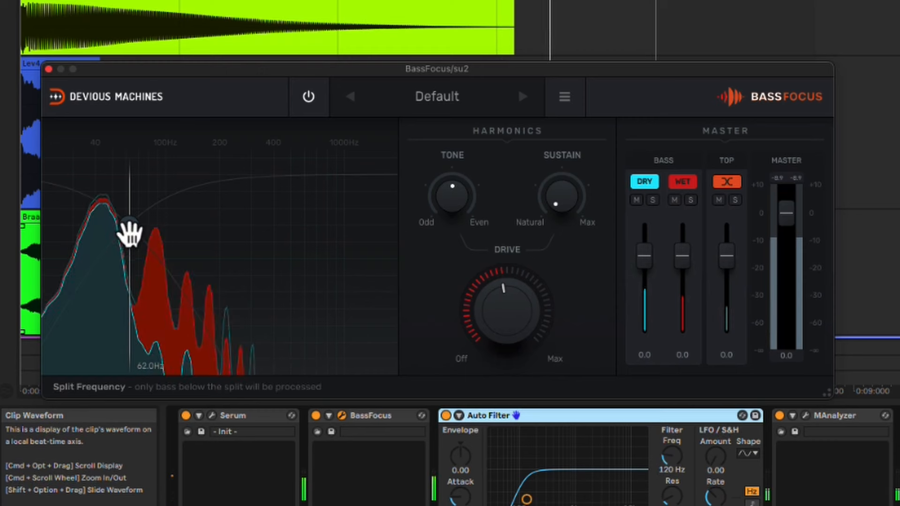
mouse_move(134, 226)
left_mouse_down()
mouse_move(209, 225)
mouse_move(135, 226)
left_mouse_up()
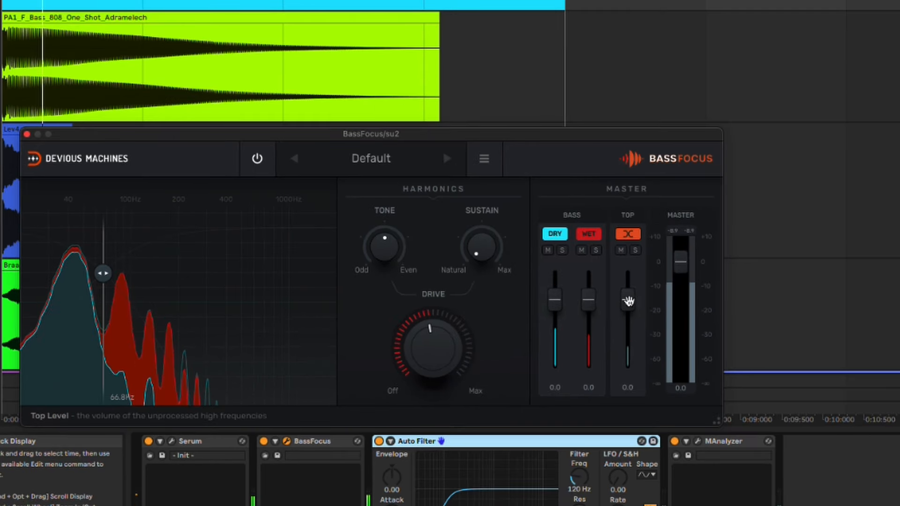
mouse_move(628, 298)
left_mouse_down()
mouse_move(628, 330)
mouse_move(628, 287)
left_mouse_up()
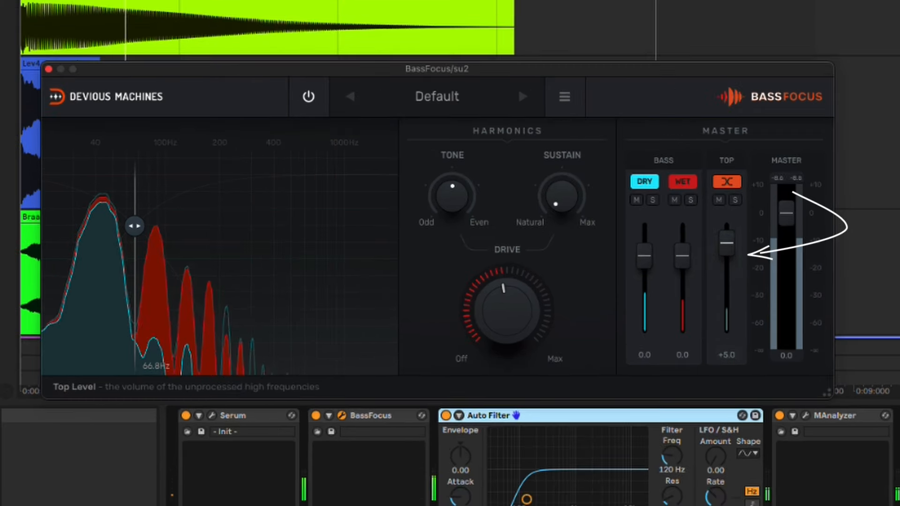
left_click_drag(727, 244, 725, 228)
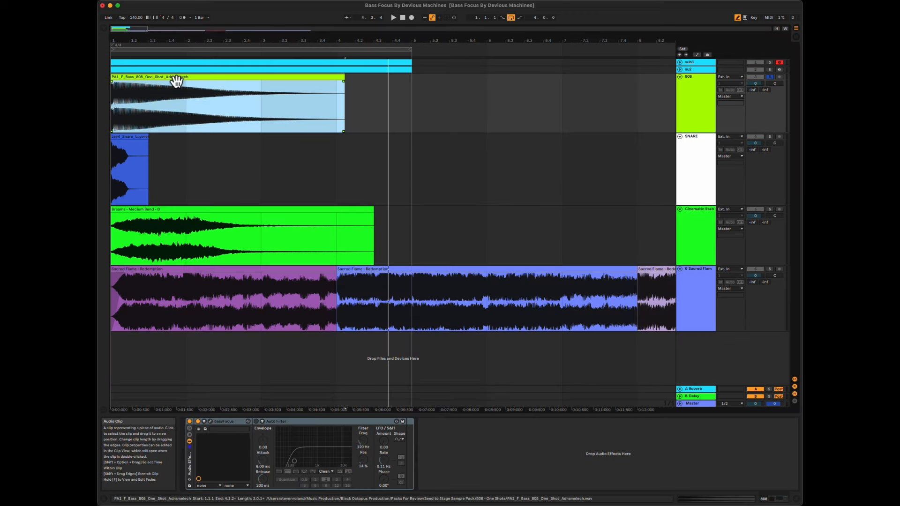
- Play the 808 one-shot clip with BassFocus deactivated as a reference for comparison
key("space")
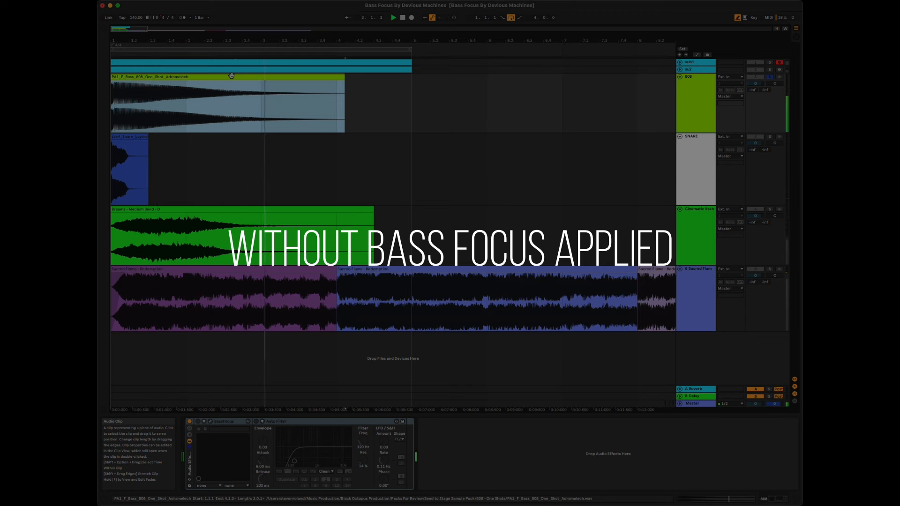
key("space")
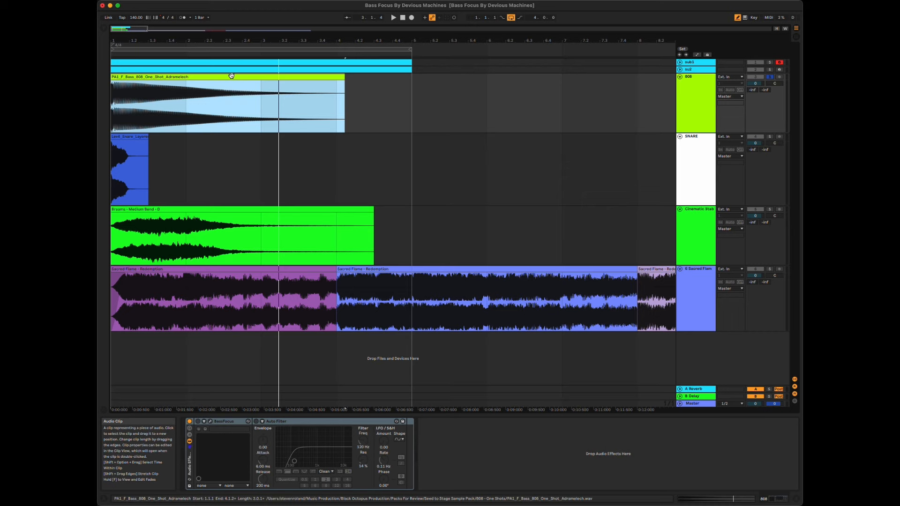
- Activate BassFocus on the 808 track and adjust its Drive to about the midpoint while replaying the clip
left_click(198, 422)
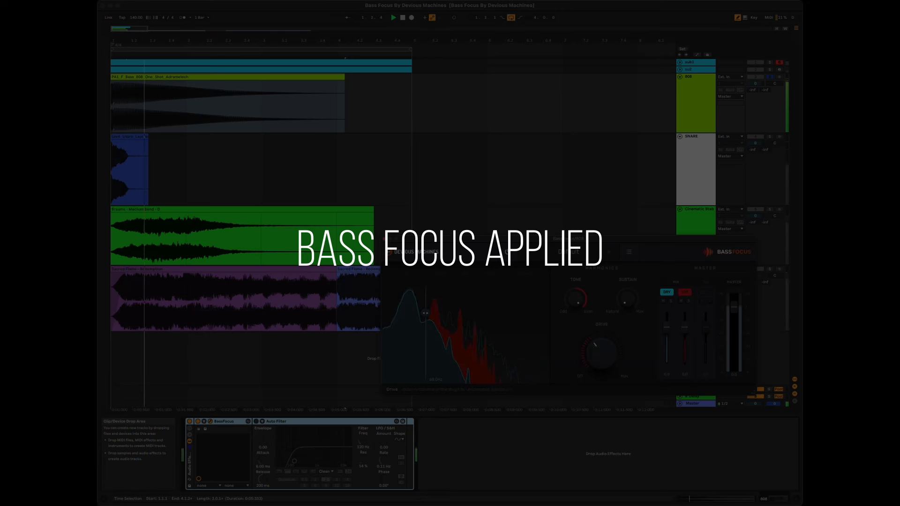
mouse_move(602, 354)
left_mouse_down()
mouse_move(615, 357)
mouse_move(595, 359)
left_mouse_up()
key("space")
key("space")
key("space")
key("space")
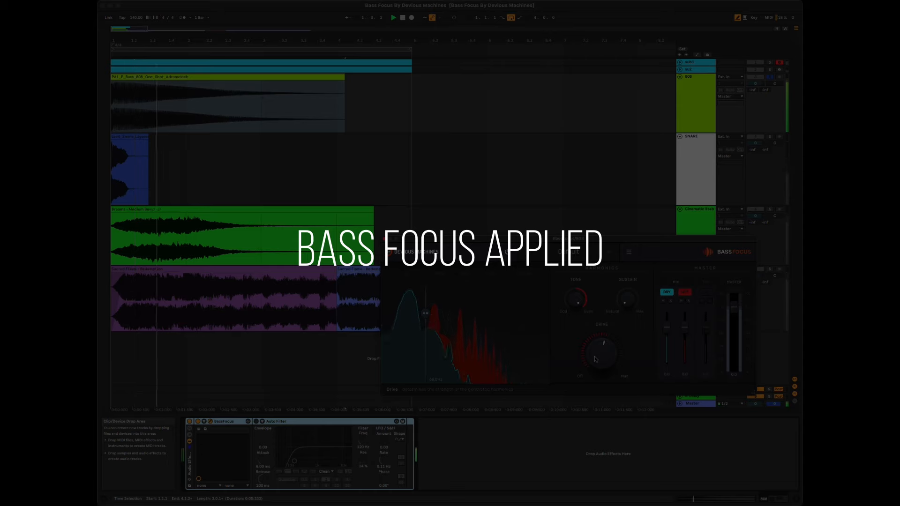
key("space")
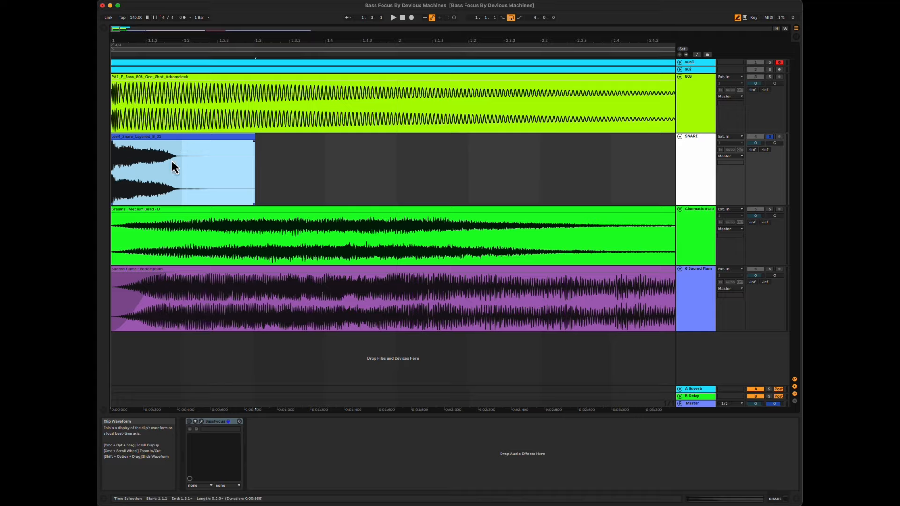
- Raise the Drive past its midpoint and set the Top level to +8.2 in BassFocus on the SNARE track
left_click(204, 43)
left_click(204, 43)
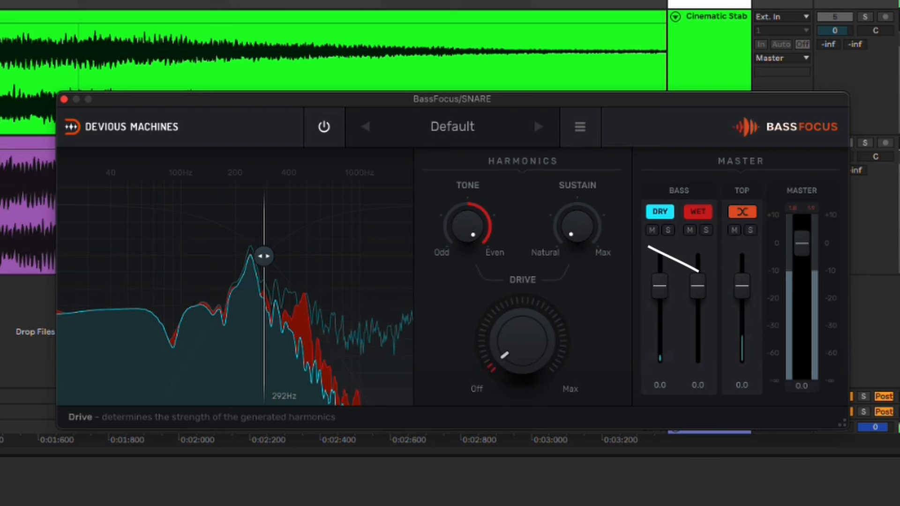
left_click_drag(509, 354, 508, 336)
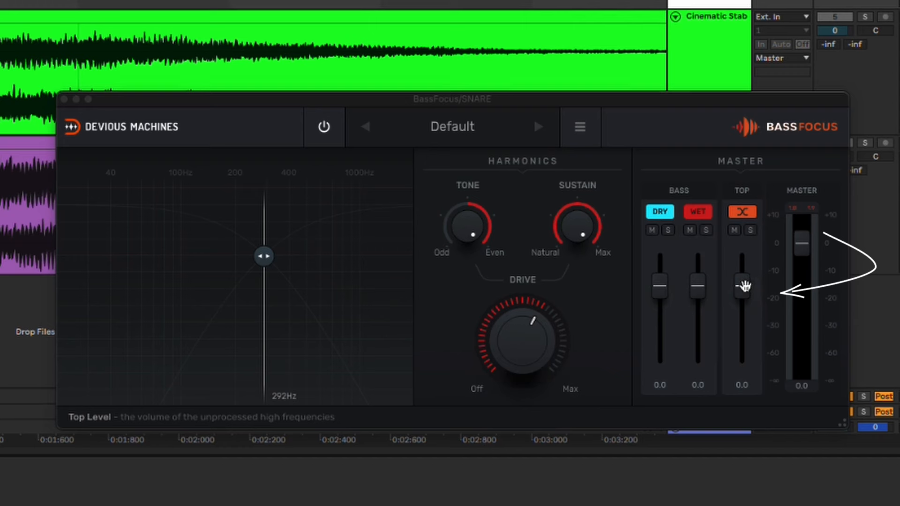
key("space")
left_click_drag(747, 295, 742, 266)
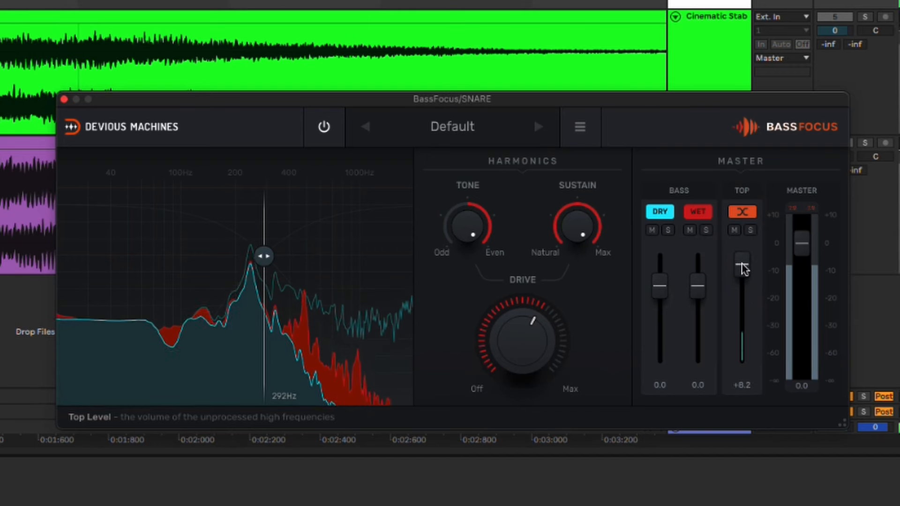